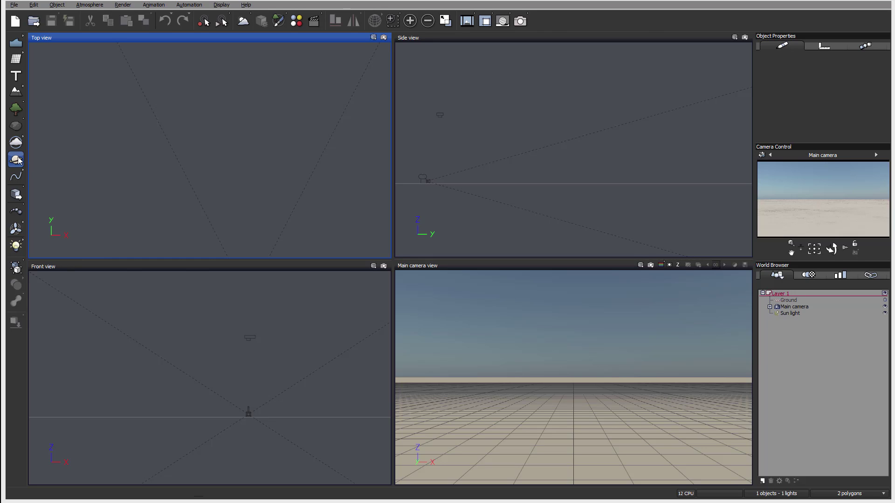
Add a Planet object and drag it closer to the main camera in the Side view.
left_click(16, 160)
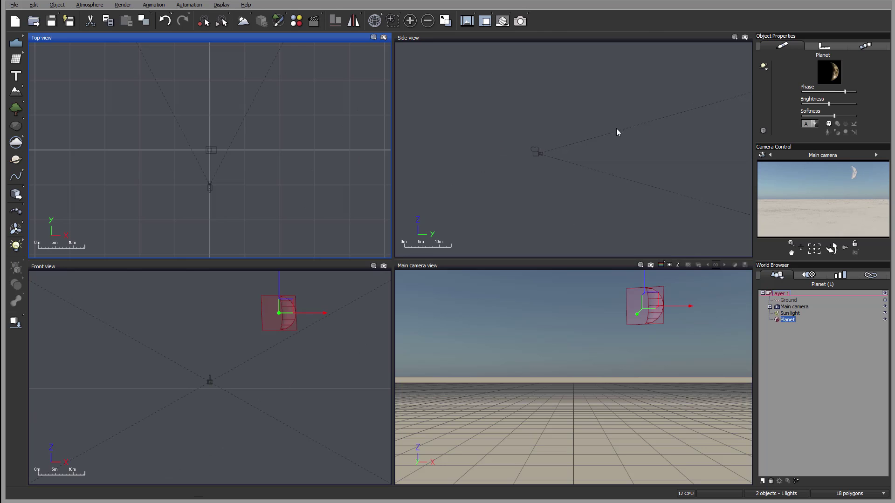
right_click_drag(616, 127, 629, 106)
scroll(576, 131, "down", 3)
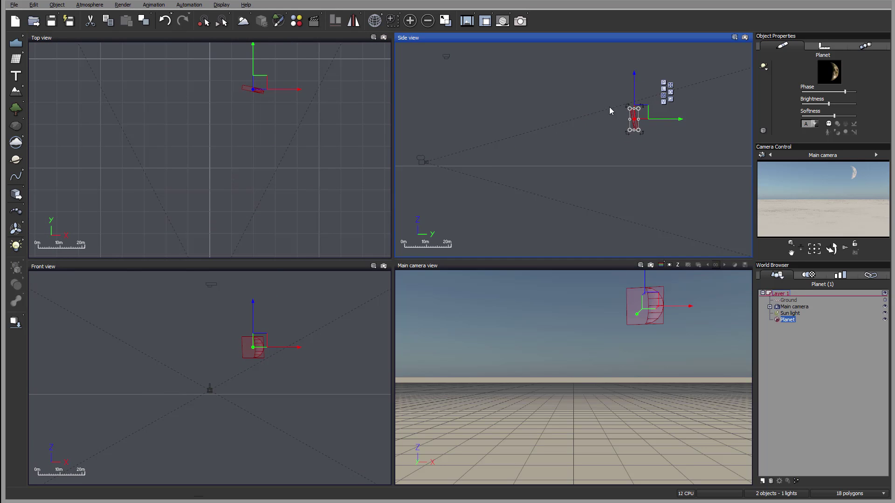
left_click_drag(632, 115, 608, 119)
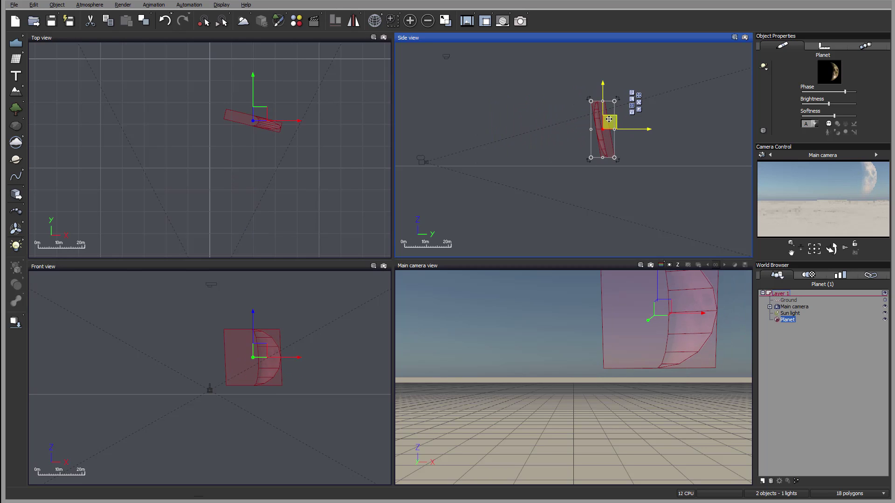
right_click_drag(256, 172, 269, 187)
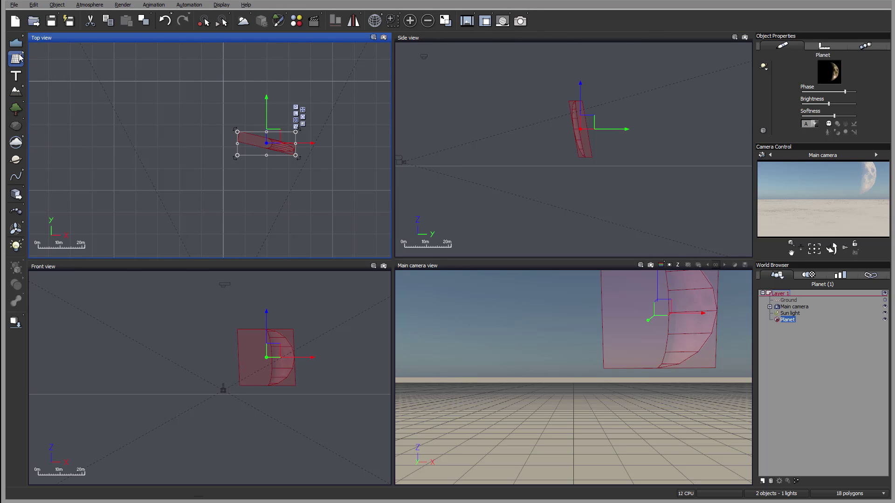
Create a Sphere primitive and scale it up to a large size.
left_click_drag(21, 57, 45, 65)
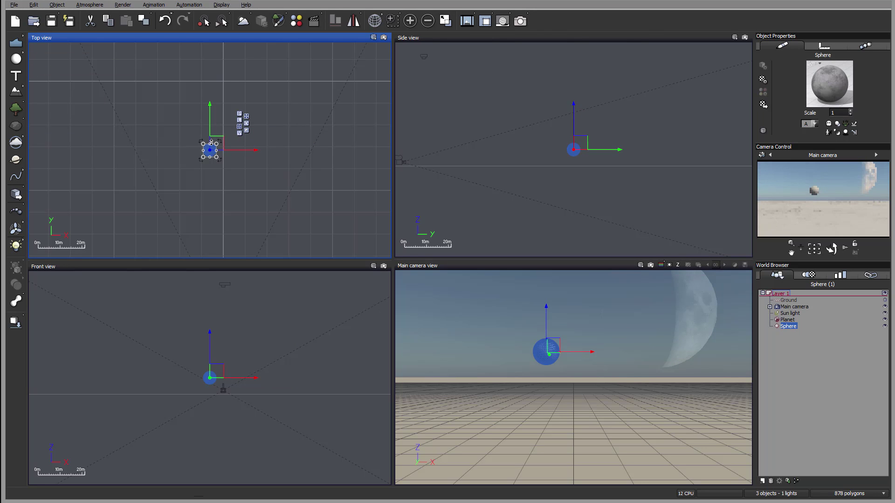
left_click_drag(216, 144, 288, 61)
left_click(697, 151)
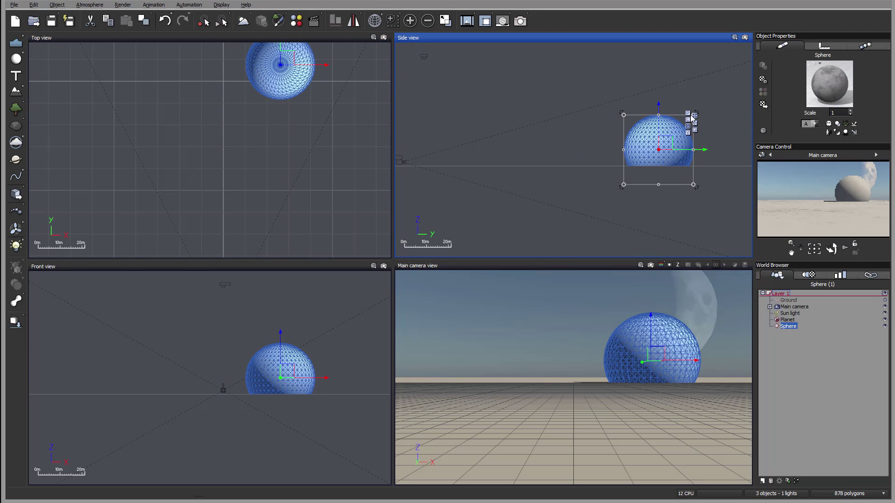
left_click_drag(623, 113, 584, 75)
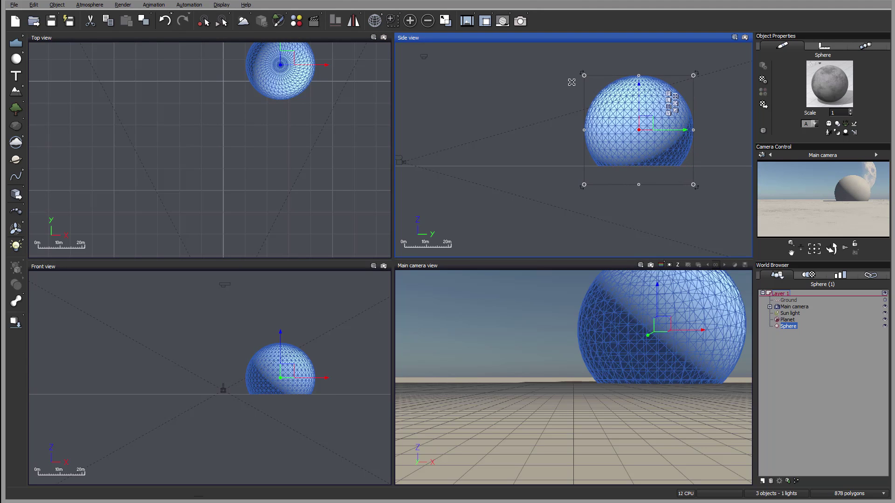
Tilt the Main camera so it frames the whole sphere.
left_click(788, 320)
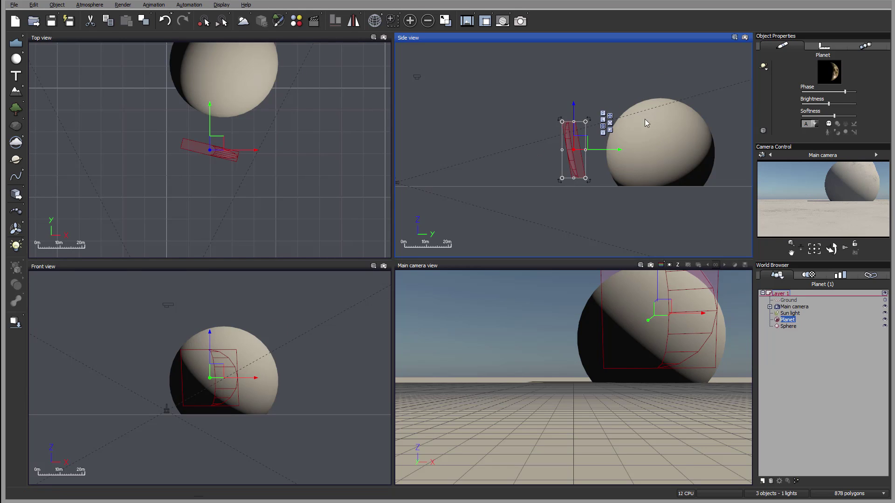
left_click(798, 307)
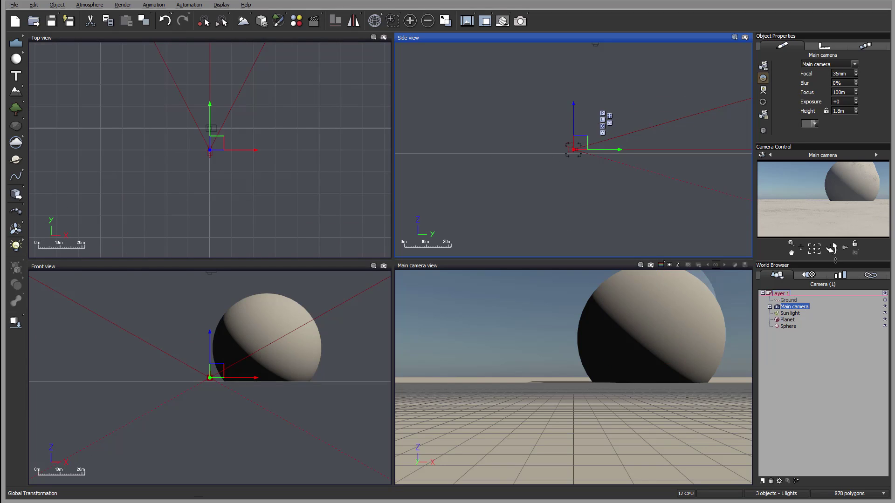
left_click_drag(831, 249, 831, 233)
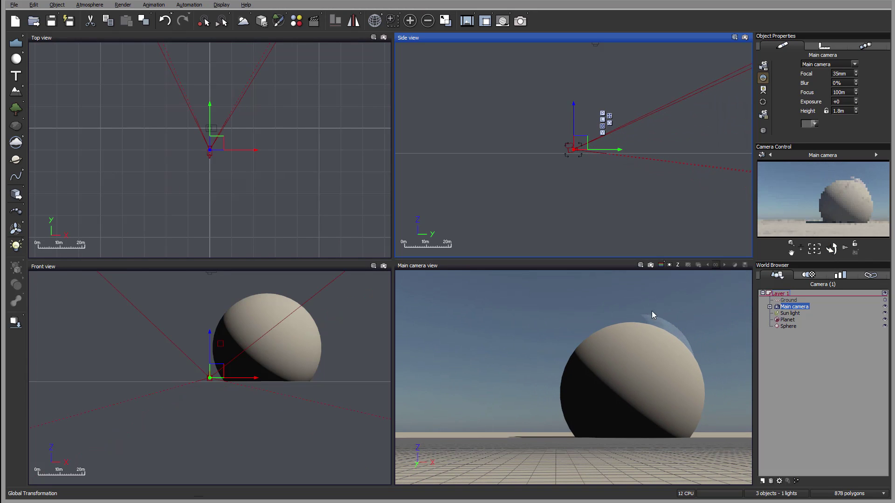
left_click(787, 320)
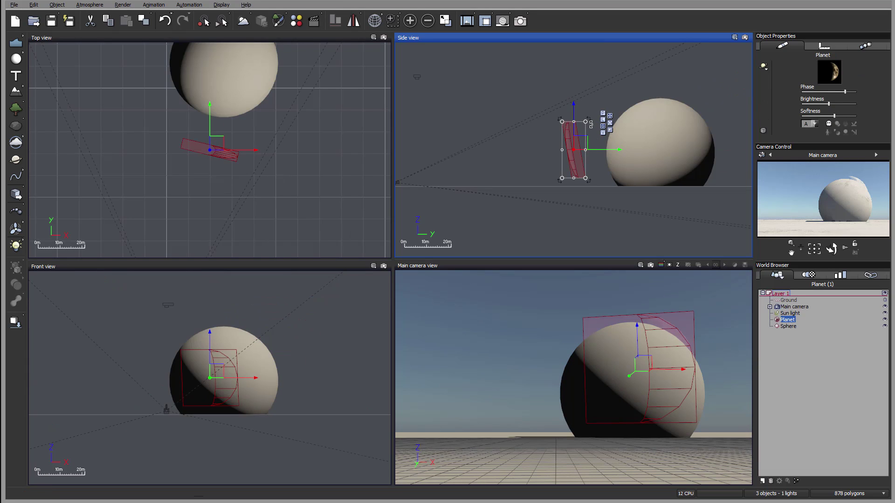
Enlarge the Planet with its Side-view scale handle, leaving the planet type as Moon.
left_click_drag(585, 121, 606, 84)
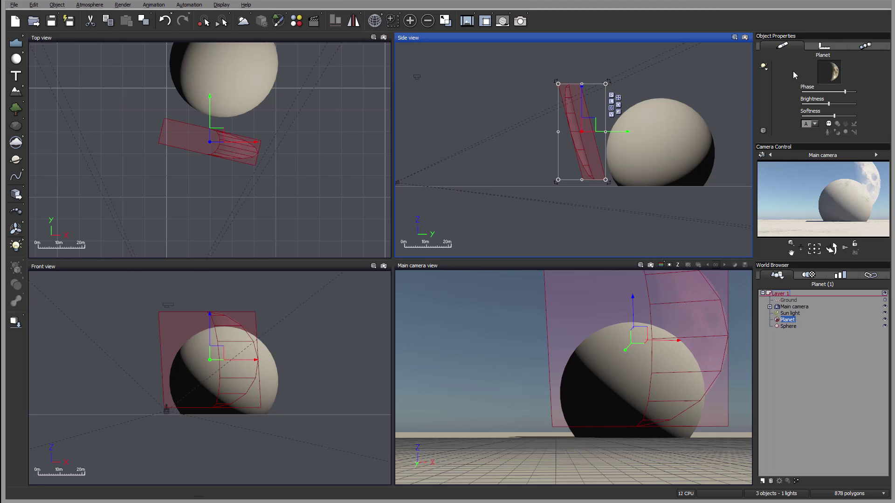
left_click(764, 67)
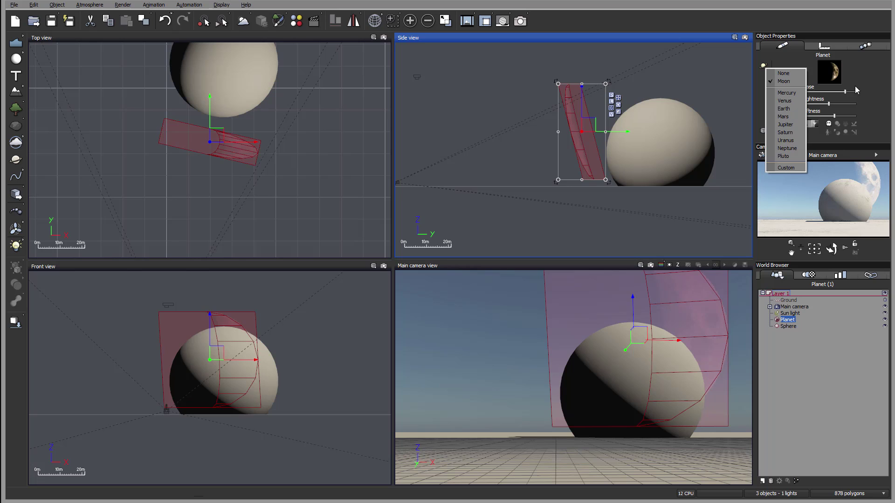
left_click(800, 171)
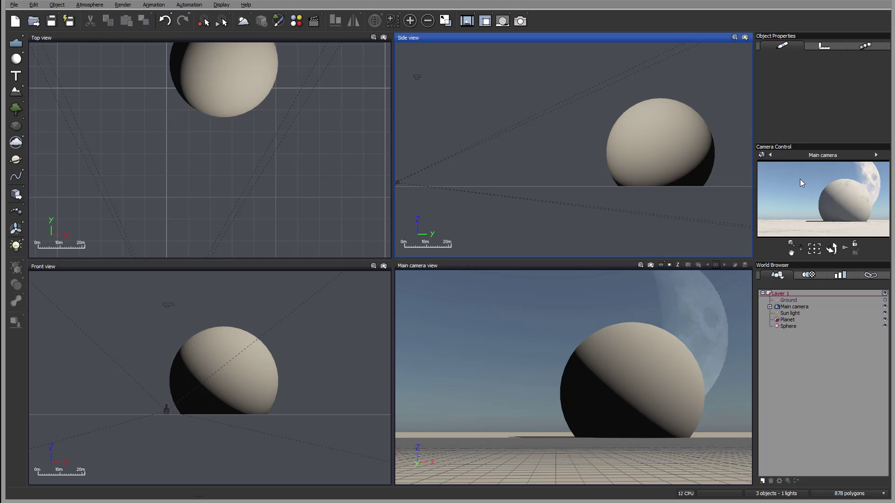
Preview the asteroid, clouds, nebula, eclipse and golden-cloud starscape samples in Chrome, then minimize it.
key("alt+Tab")
left_click_drag(737, 47, 607, 37)
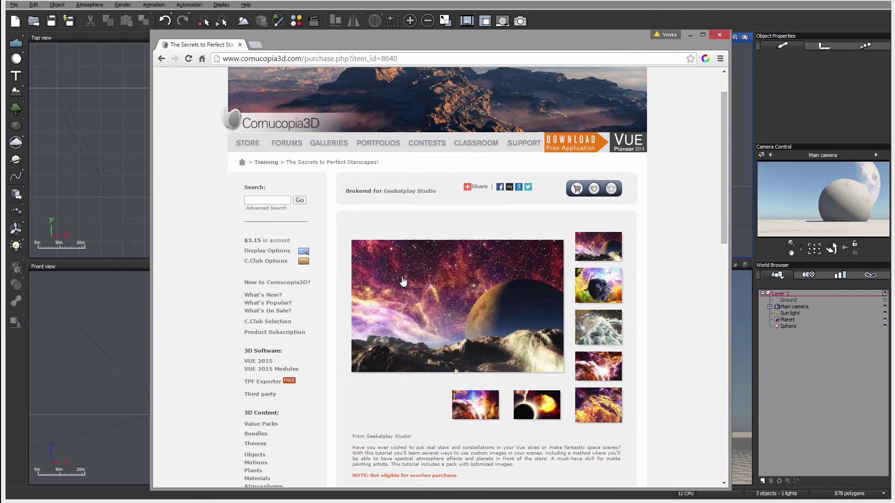
left_click(591, 281)
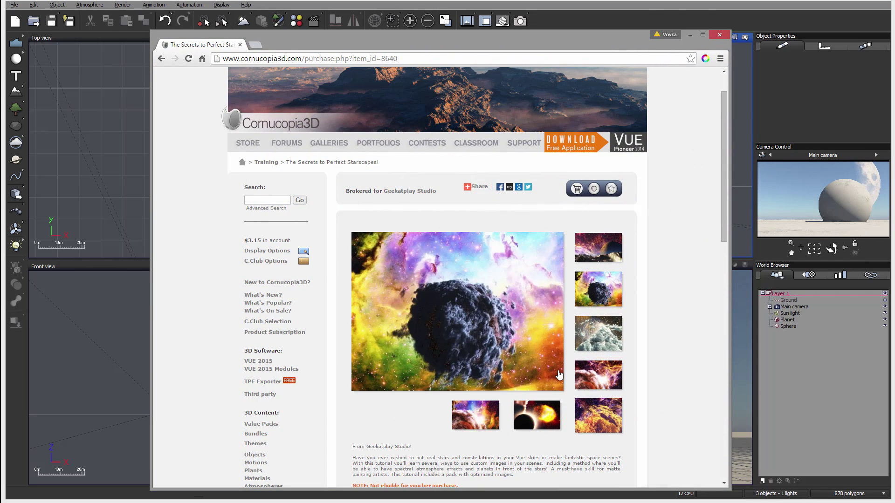
left_click(600, 342)
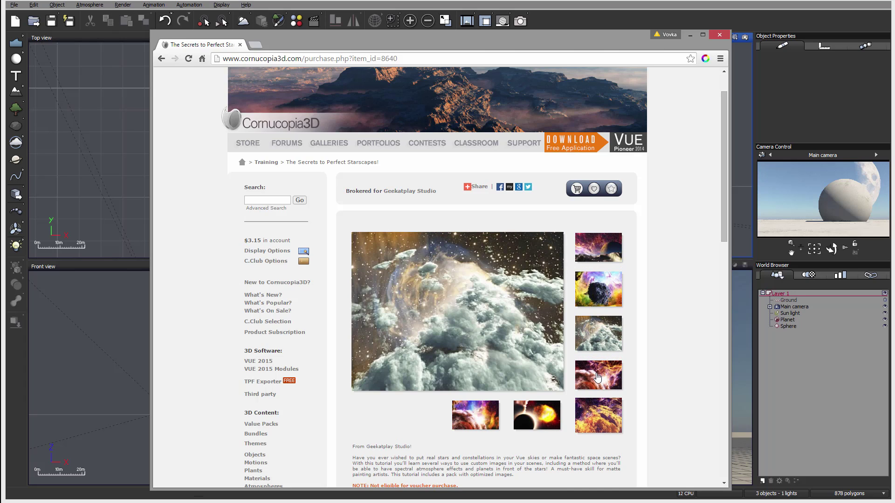
left_click(597, 377)
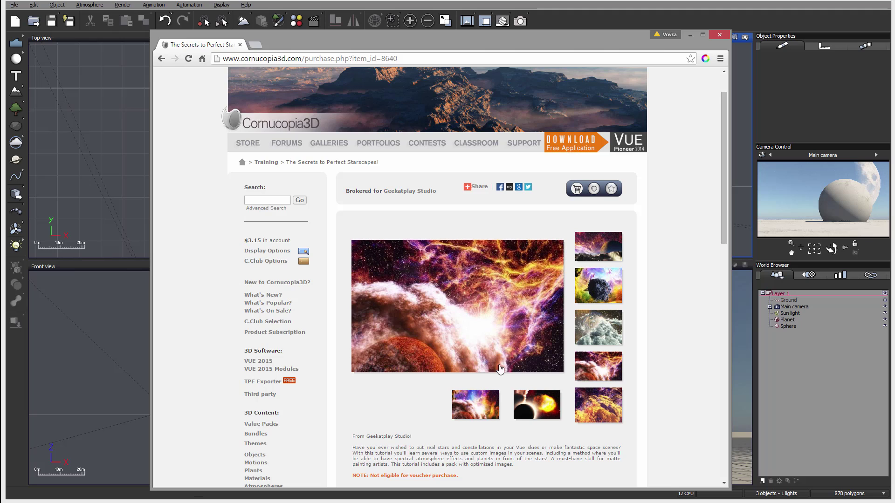
left_click(538, 410)
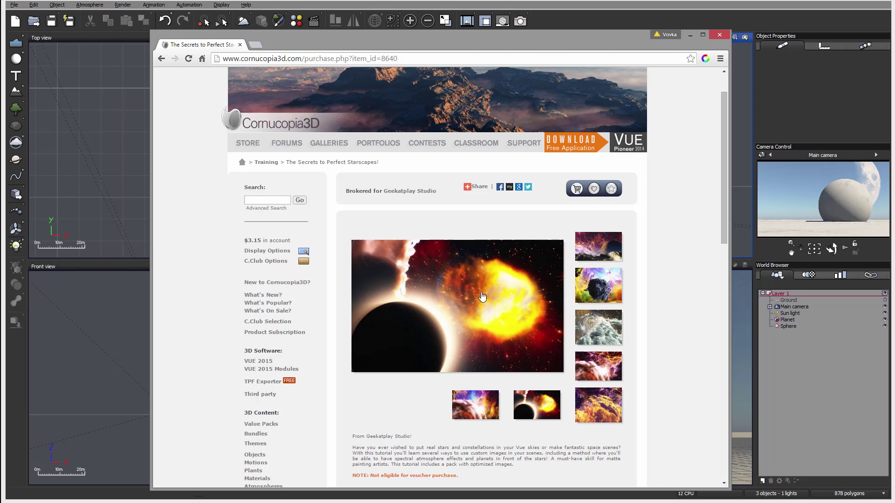
left_click(603, 402)
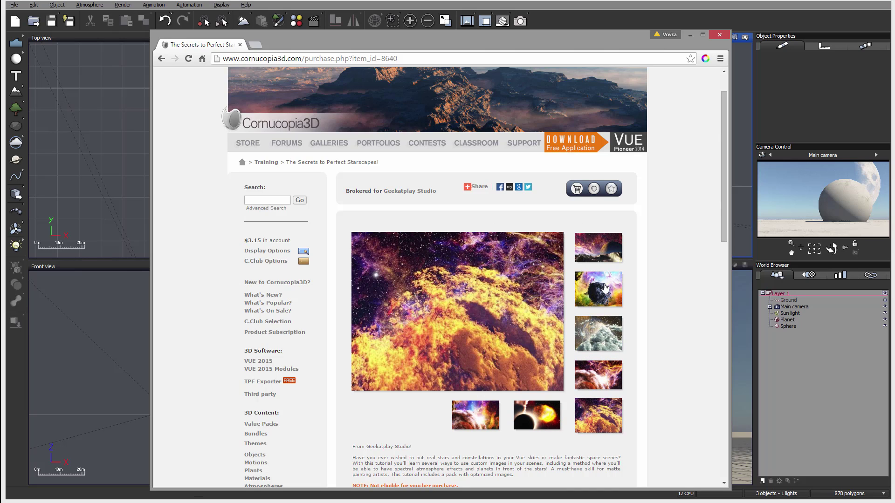
left_click(604, 288)
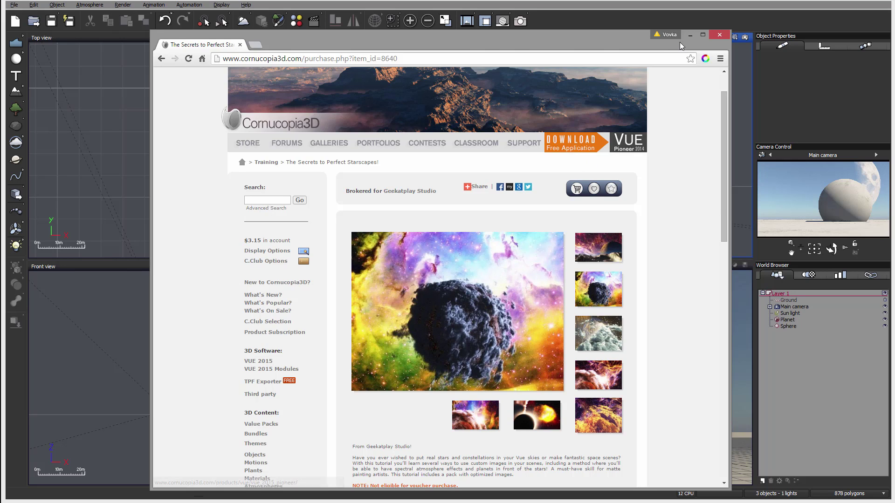
left_click(690, 36)
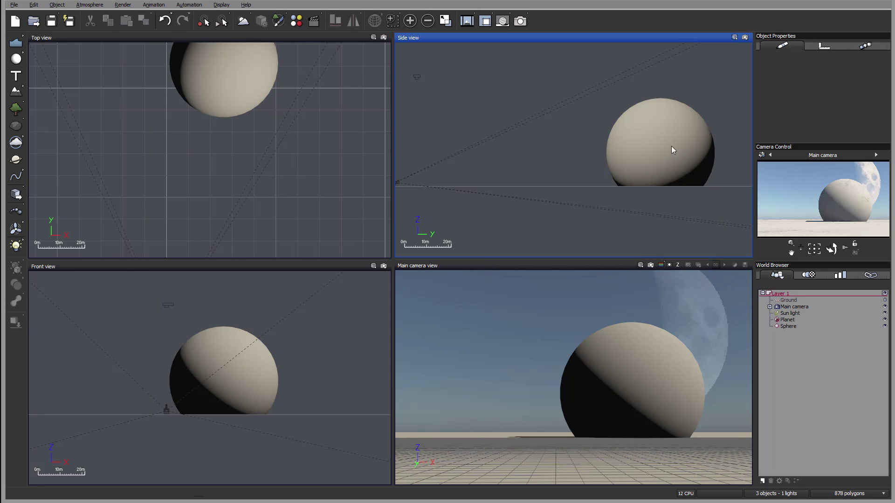
Reframe the Side view on the sphere and select the Planet in the World Browser.
right_click_drag(547, 129, 587, 148)
right_click_drag(598, 118, 614, 94)
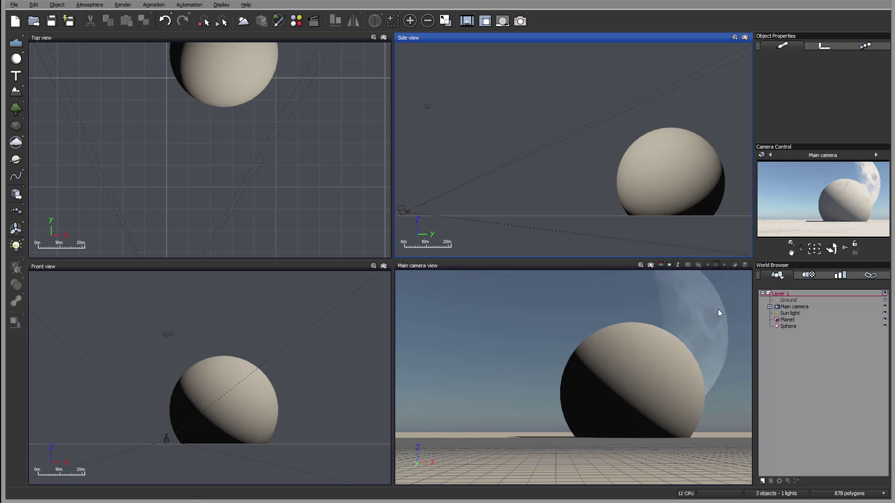
left_click(794, 320)
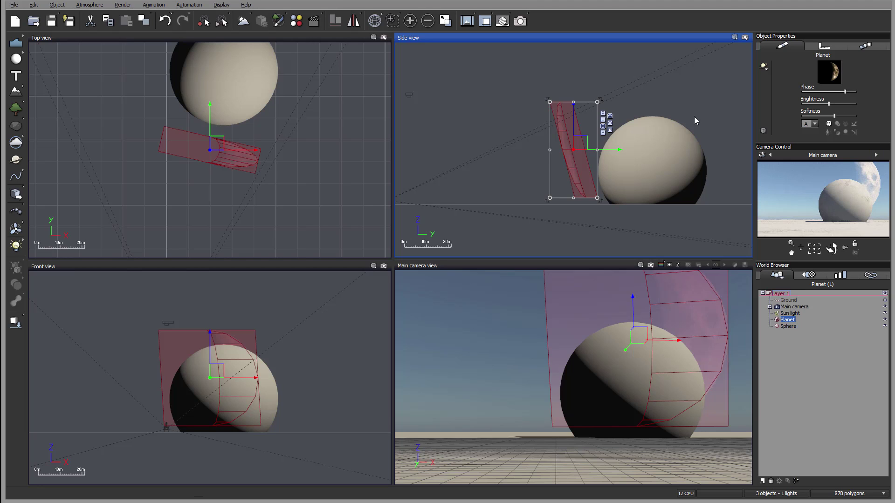
Give the moon a full phase, slightly higher brightness, and minimum edge softness.
left_click_drag(844, 92, 814, 91)
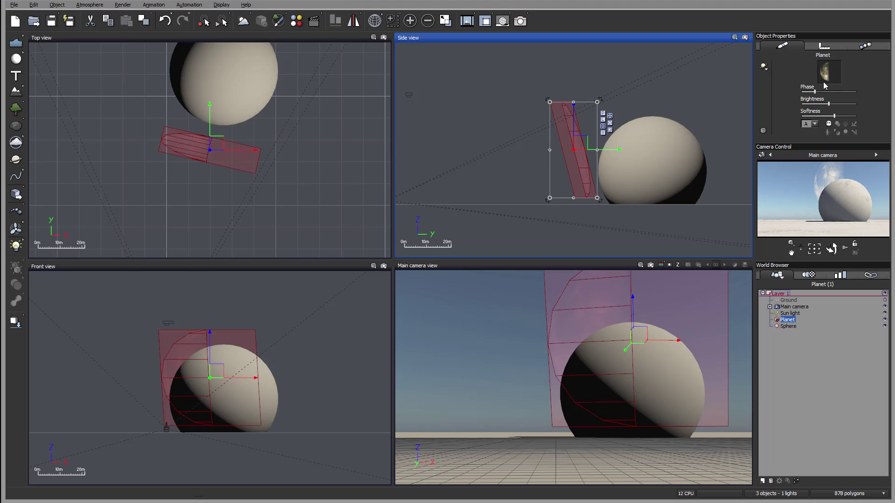
left_click_drag(814, 92, 830, 92)
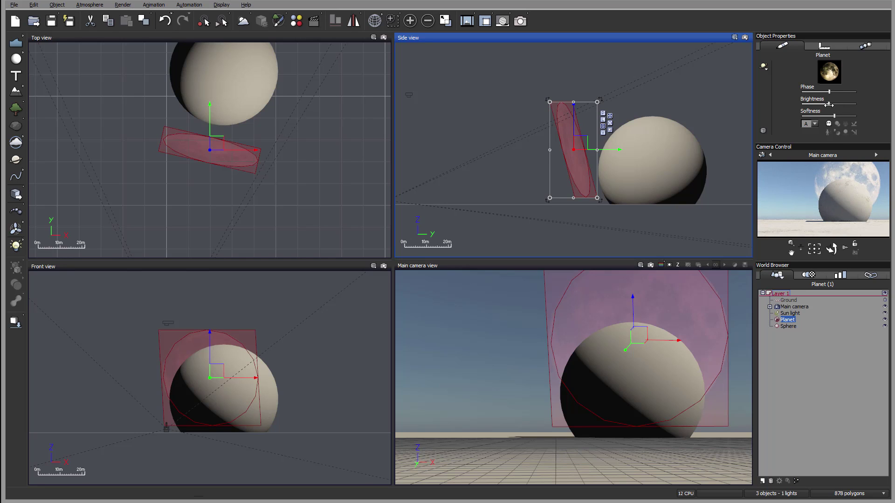
left_click_drag(855, 103, 856, 104)
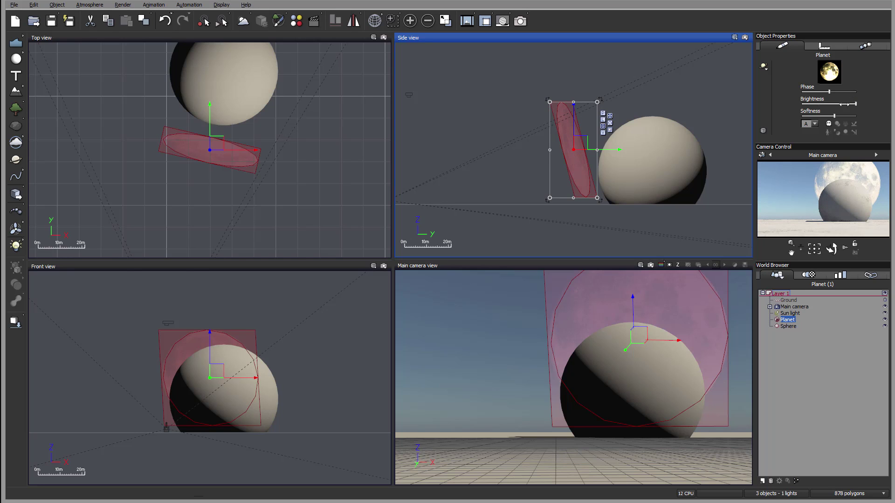
left_click(845, 104)
left_click_drag(834, 116, 872, 119)
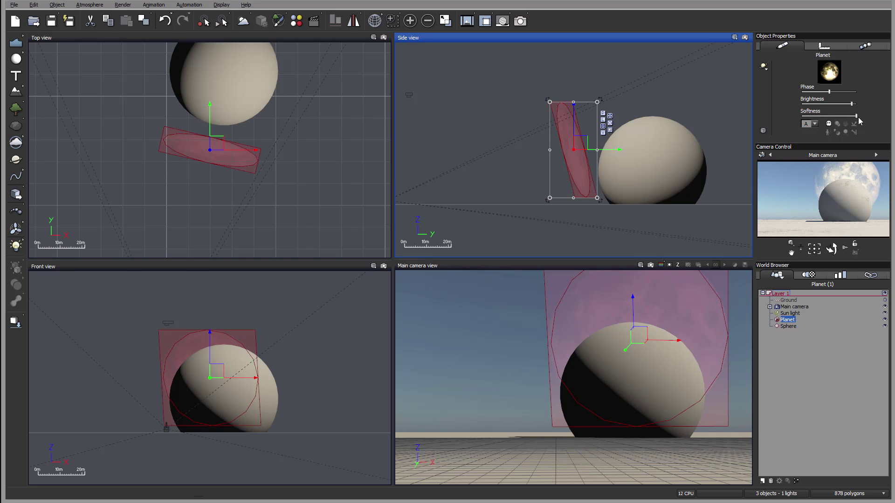
left_click_drag(775, 114, 775, 114)
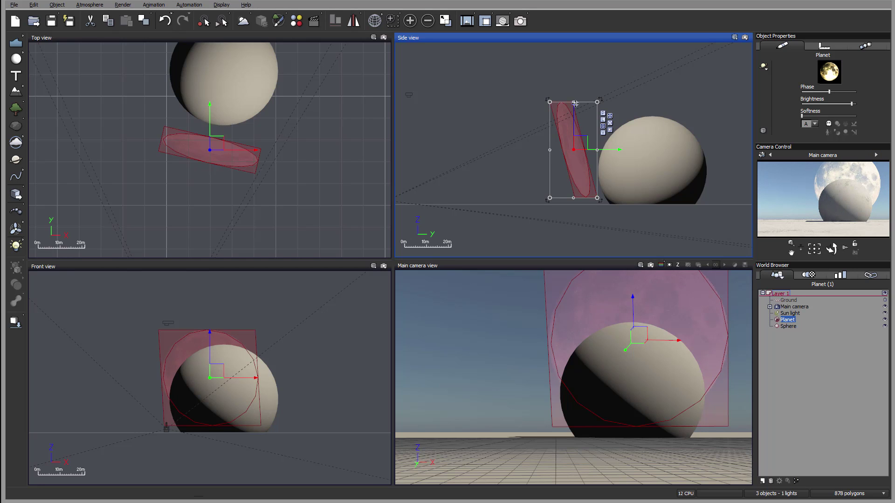
Enlarge and tilt the Planet in the Side view, then shrink it back into view.
scroll(605, 130, "down", 4)
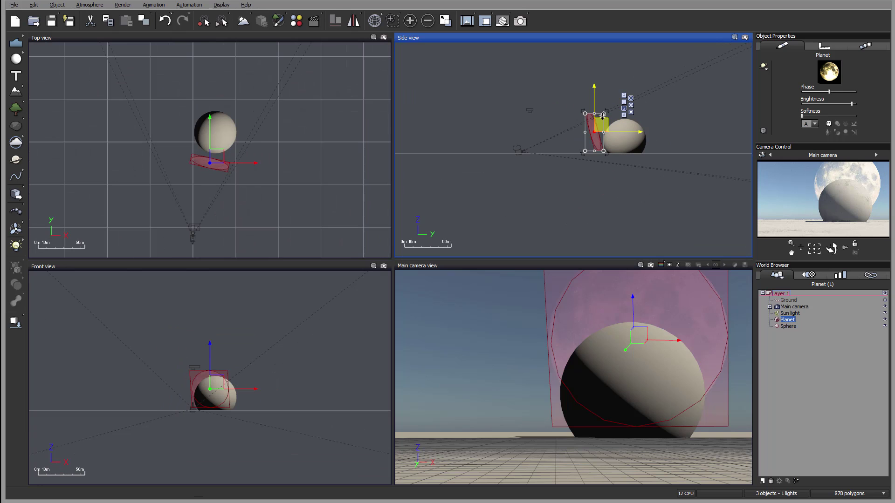
left_click_drag(603, 114, 717, 76)
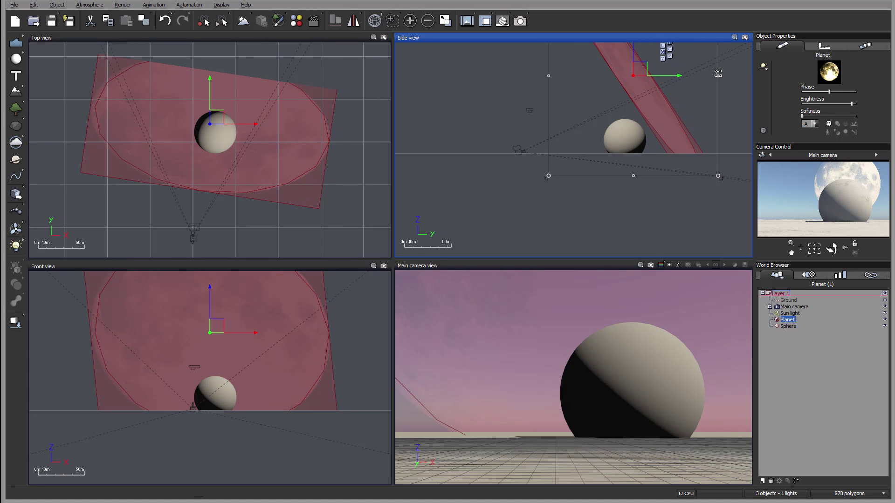
left_click_drag(655, 69, 675, 136)
right_click_drag(651, 100, 631, 150)
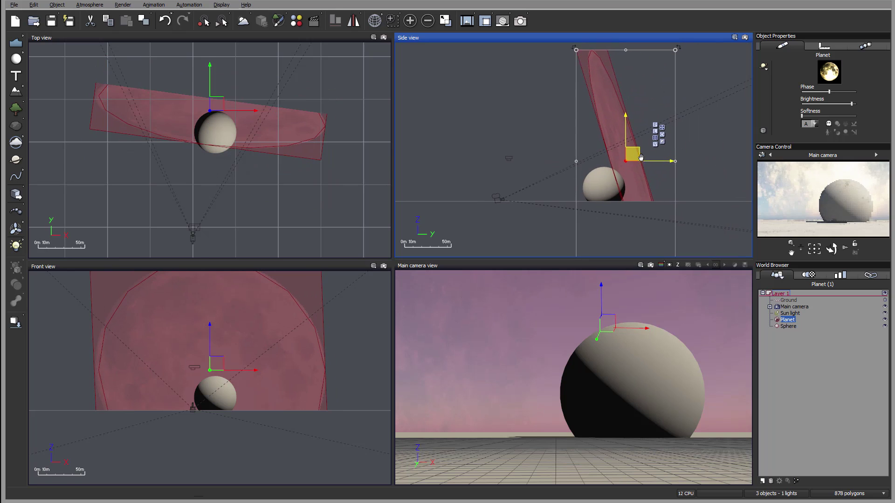
left_click_drag(576, 50, 605, 72)
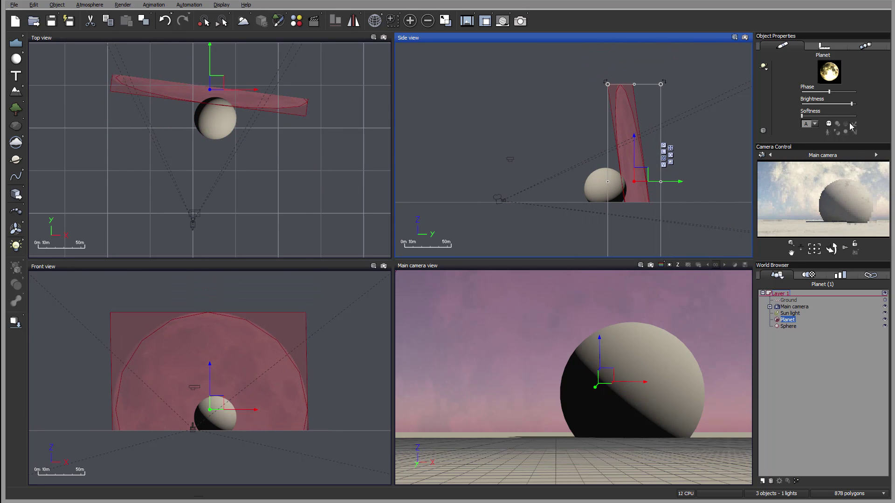
Change the planet type to Earth, after trying Uranus, and refresh the camera preview.
left_click(829, 91)
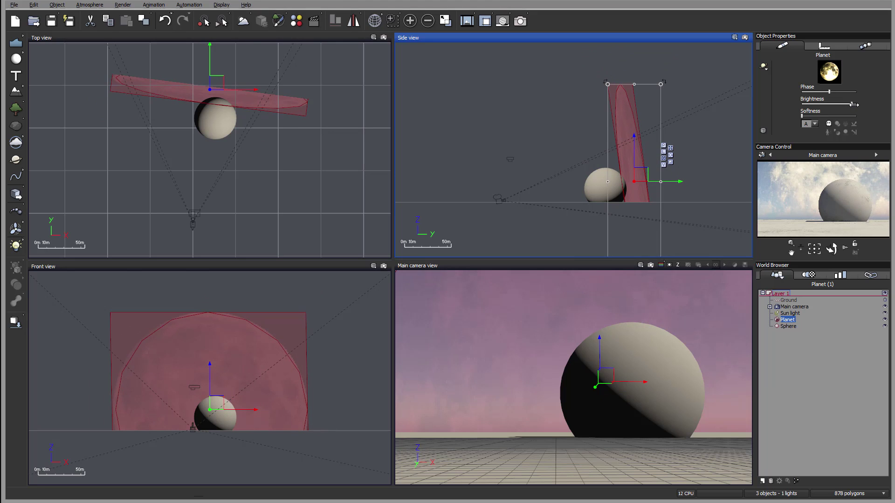
left_click(763, 67)
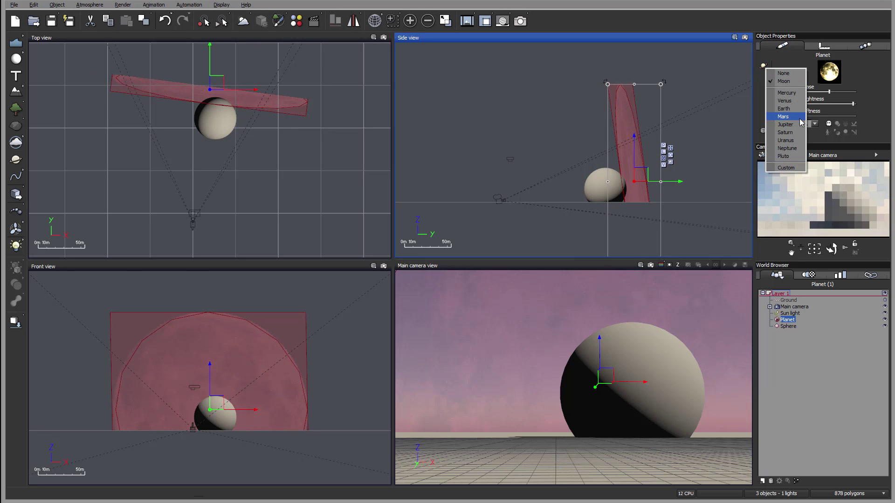
left_click(785, 140)
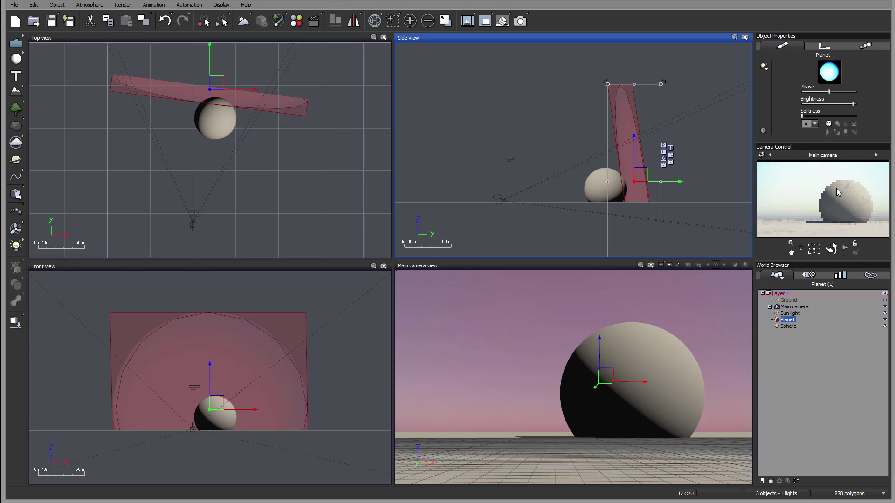
left_click(764, 66)
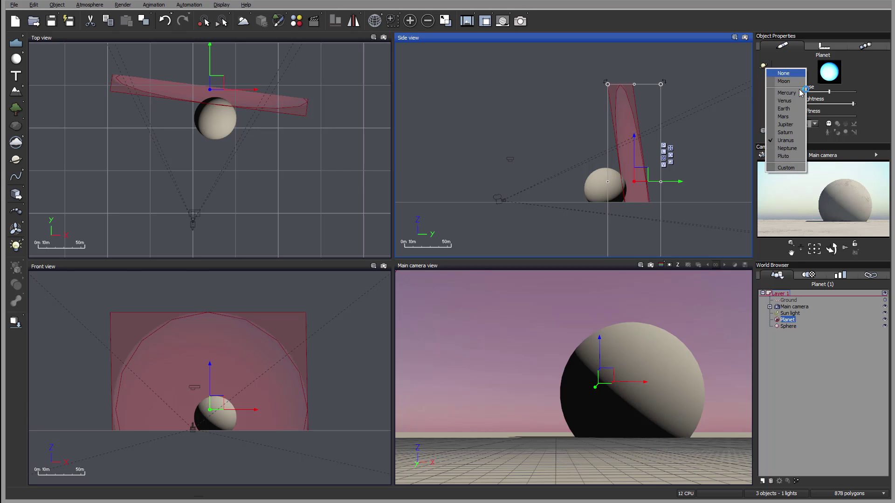
left_click(784, 108)
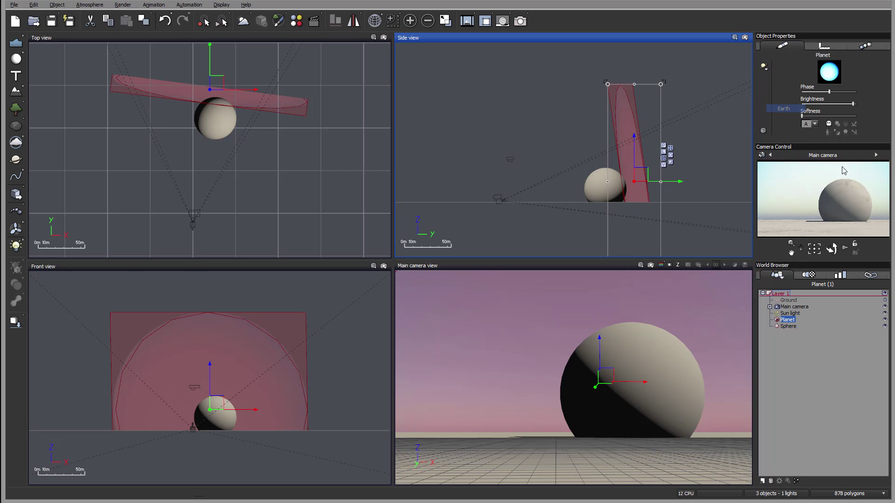
left_click(834, 192)
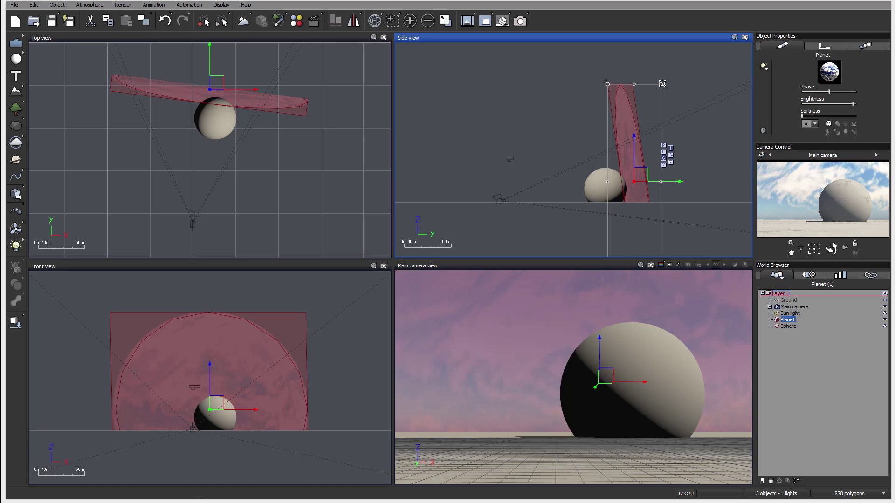
Shrink and lower the Earth planet so it rises behind the sphere's right side.
left_click_drag(645, 87, 551, 187)
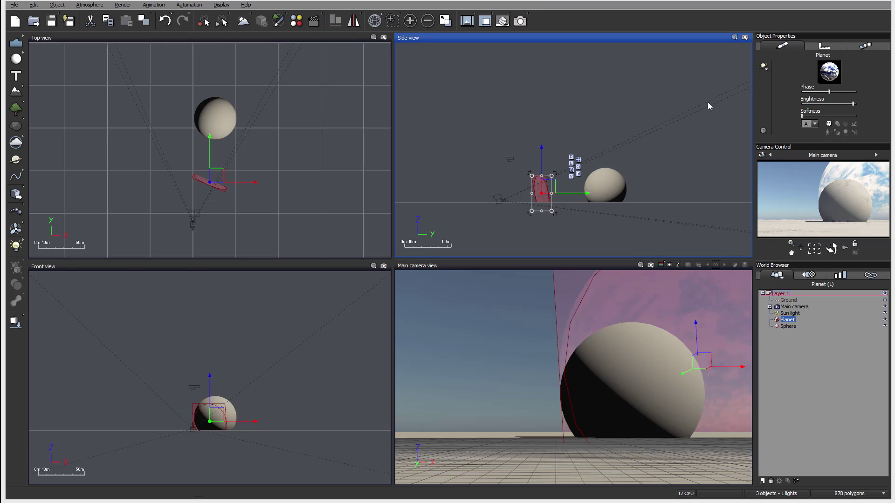
left_click(764, 66)
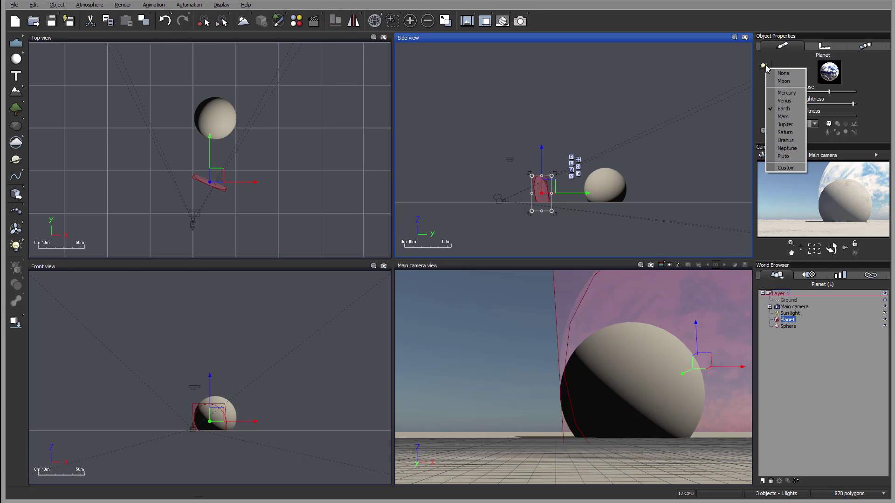
left_click(785, 168)
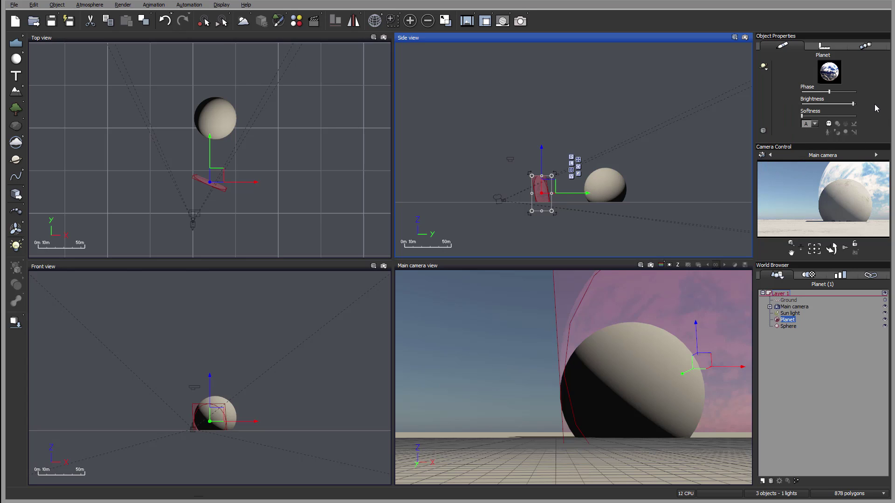
key("Escape")
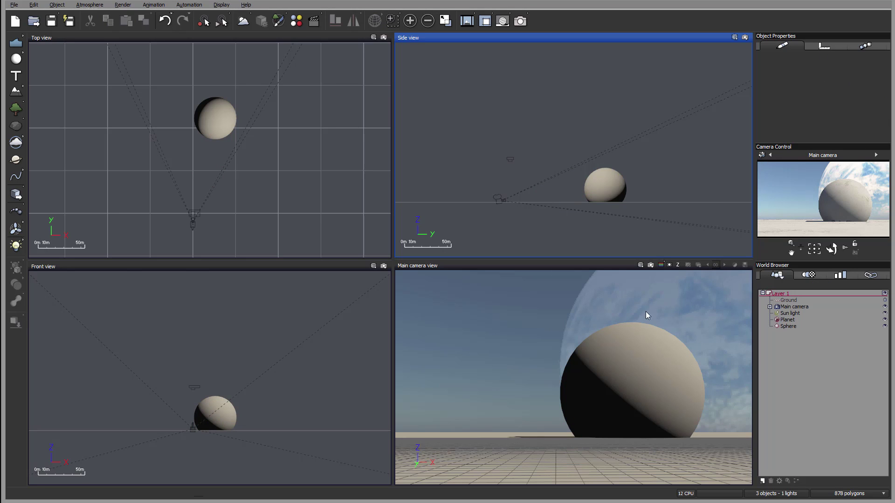
left_click(787, 319)
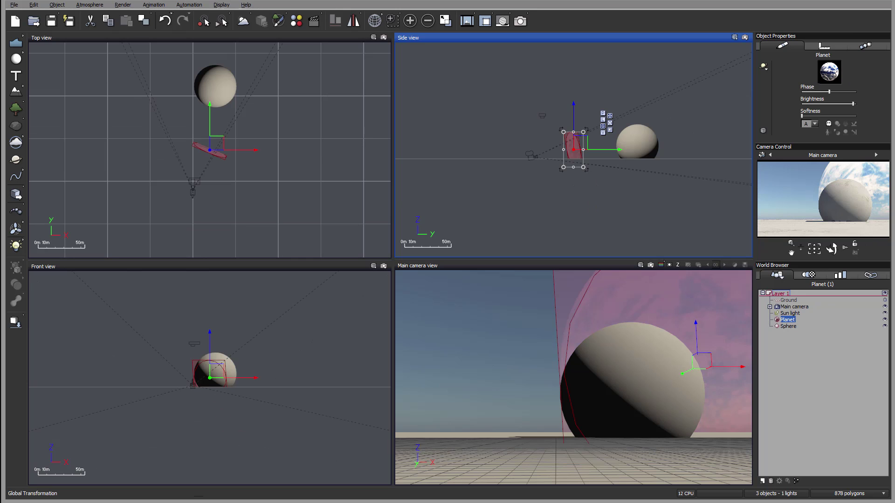